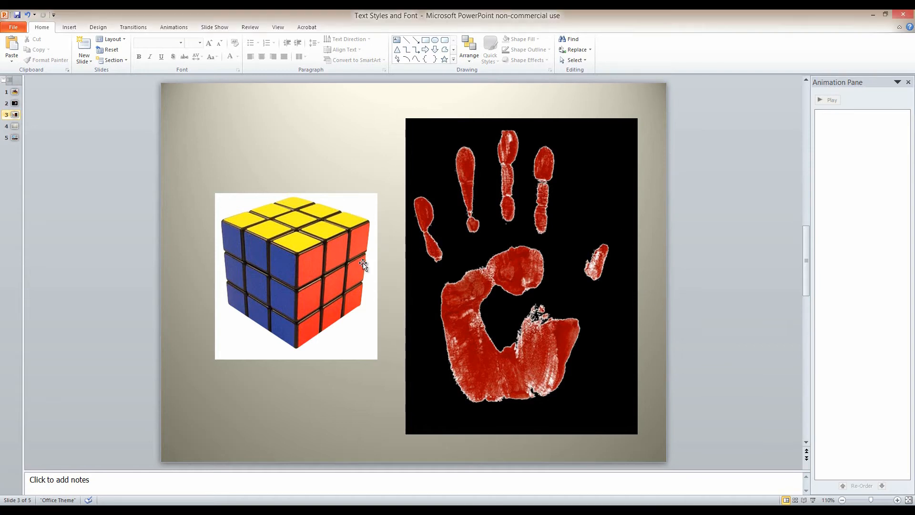
# Step: Make the white background of the Rubik's cube picture on slide 3 transparent with Set Transparent Color
pyautogui.click(282, 239)
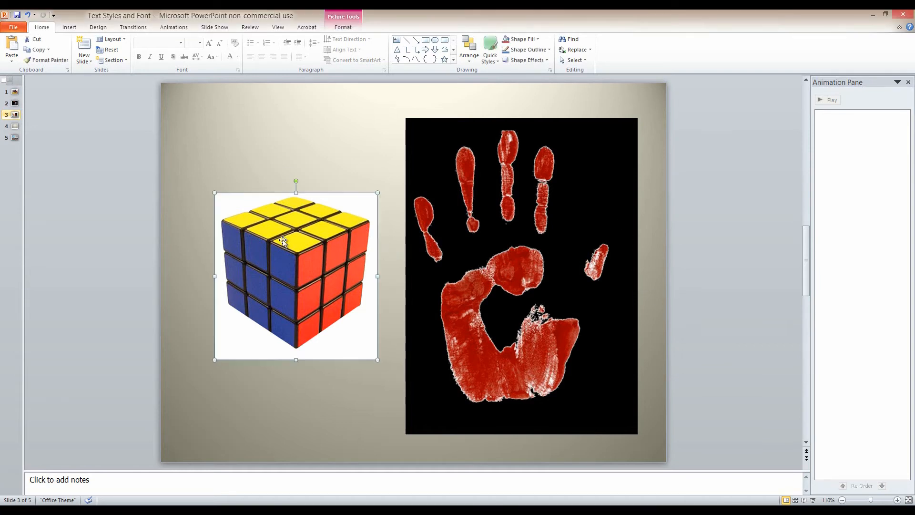
pyautogui.click(343, 27)
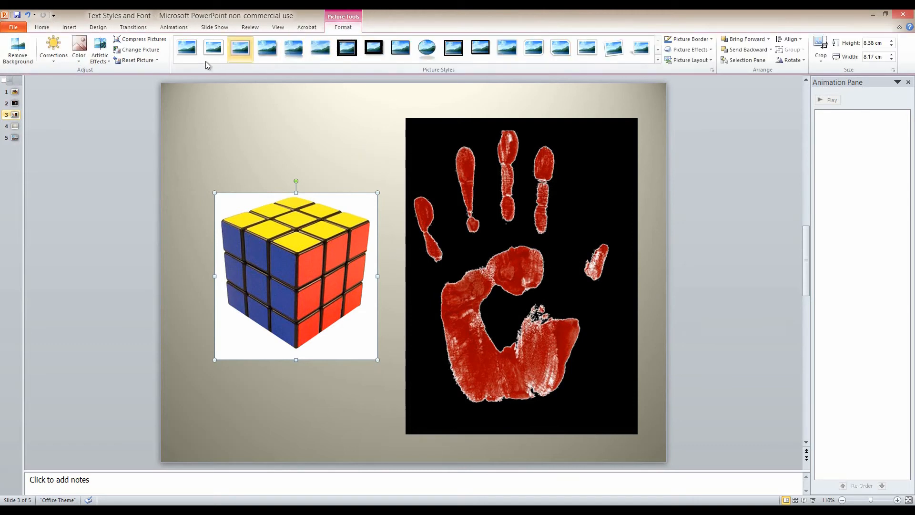
pyautogui.click(81, 57)
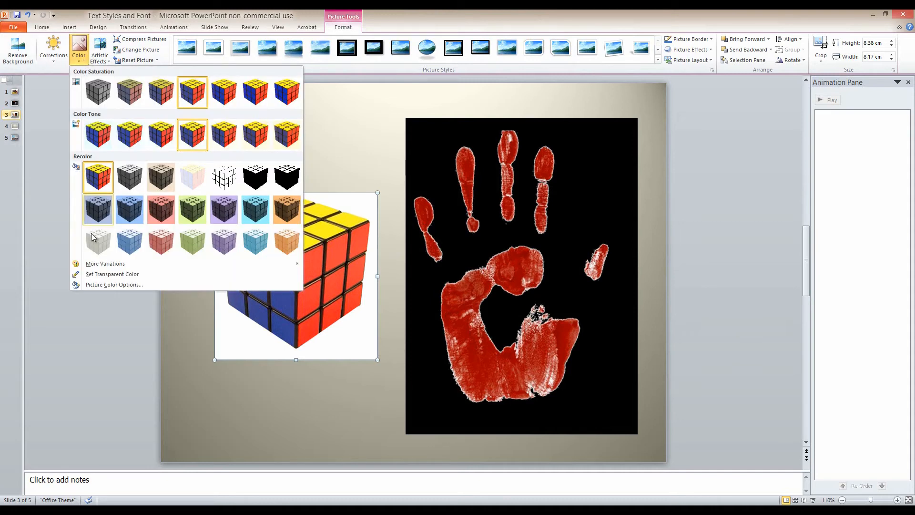
pyautogui.click(98, 274)
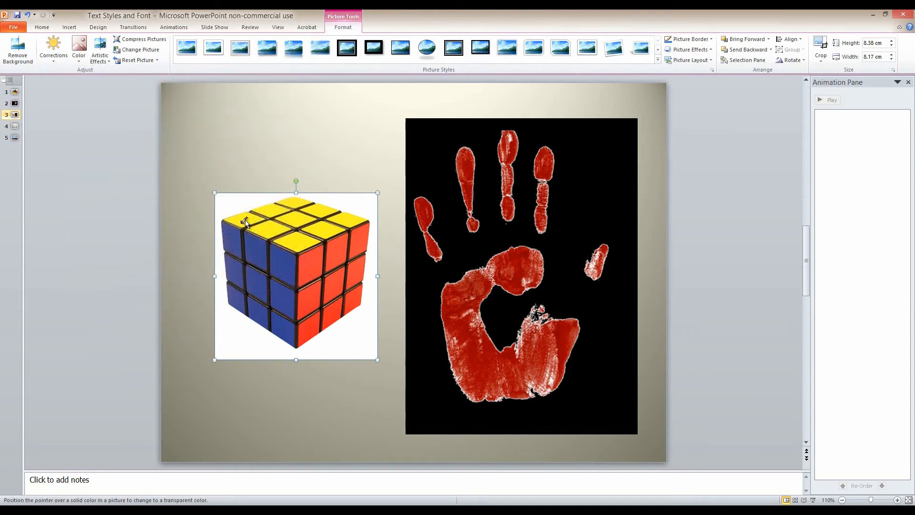
pyautogui.click(228, 201)
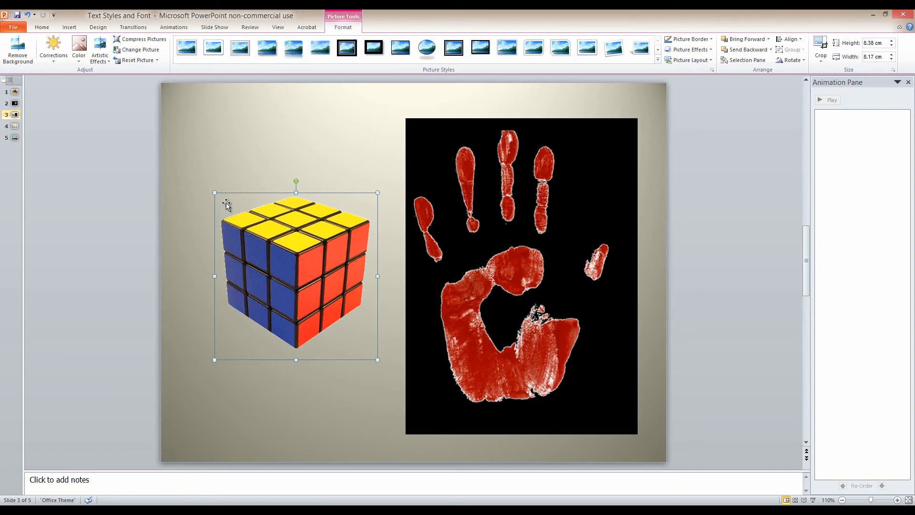
# Step: Move the Rubik's cube picture up and to the left, and shift the handprint picture slightly to the left
pyautogui.click(121, 228)
pyautogui.click(306, 268)
pyautogui.moveTo(306, 267); pyautogui.dragTo(286, 241)
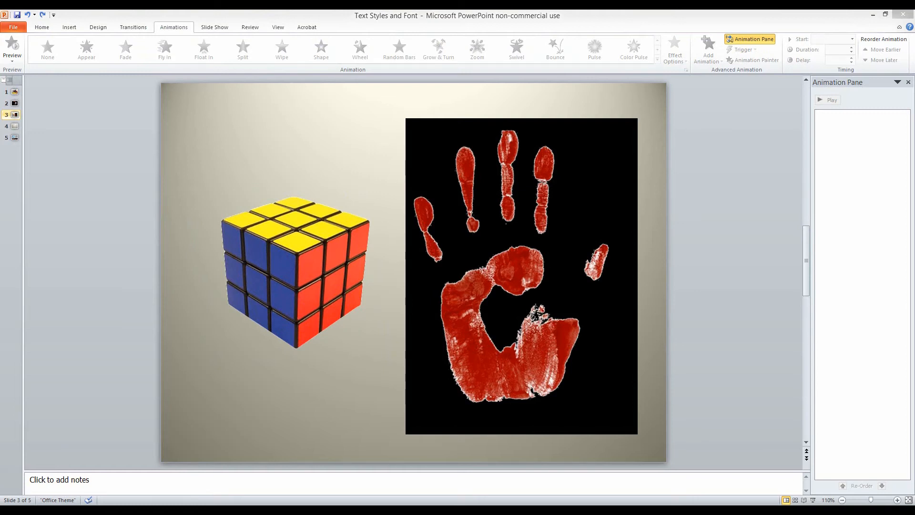
pyautogui.hotkey('ctrl', 'y')
pyautogui.hotkey('ctrl', 'y')
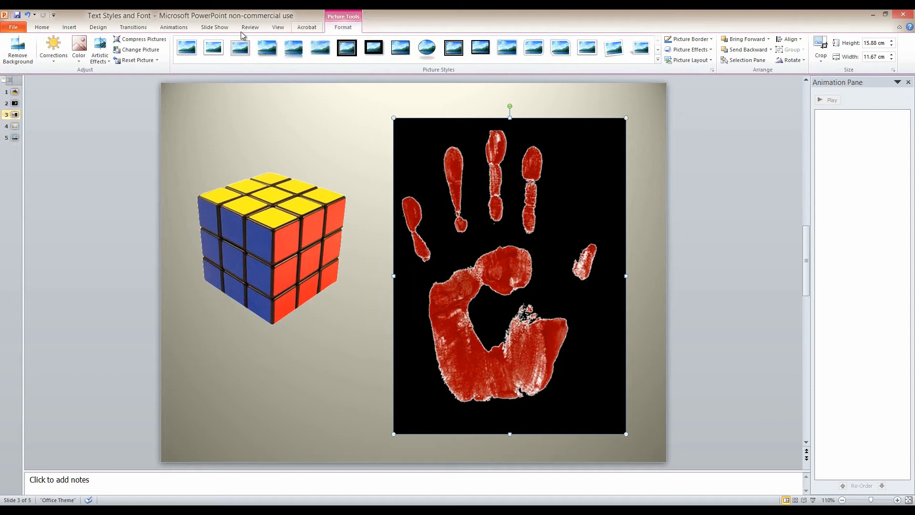
# Step: Remove the handprint picture's black background, marking the thumb and all four fingers as areas to keep, and move the picture slightly up and right
pyautogui.click(28, 62)
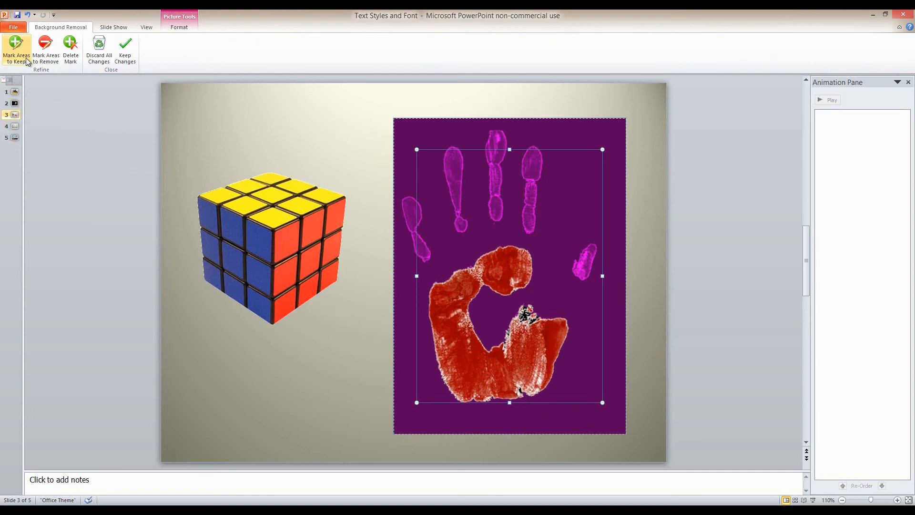
pyautogui.click(19, 45)
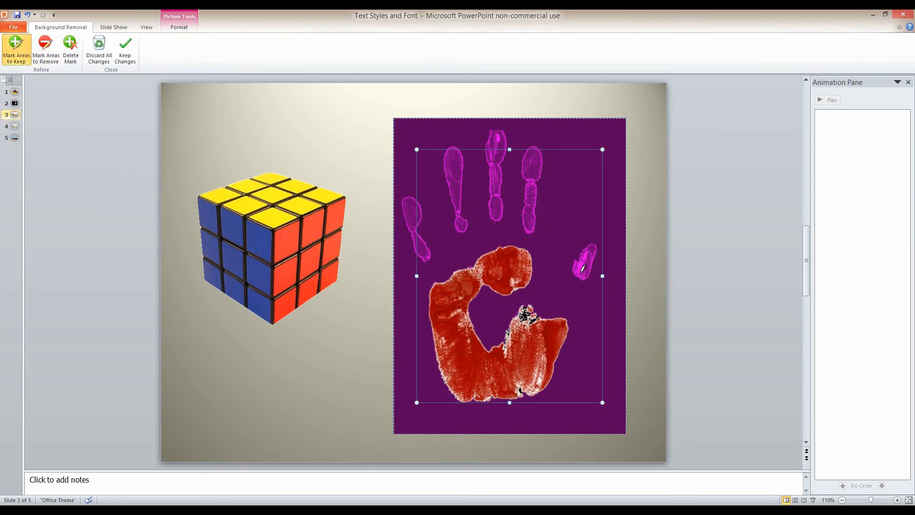
pyautogui.moveTo(582, 271); pyautogui.dragTo(593, 245)
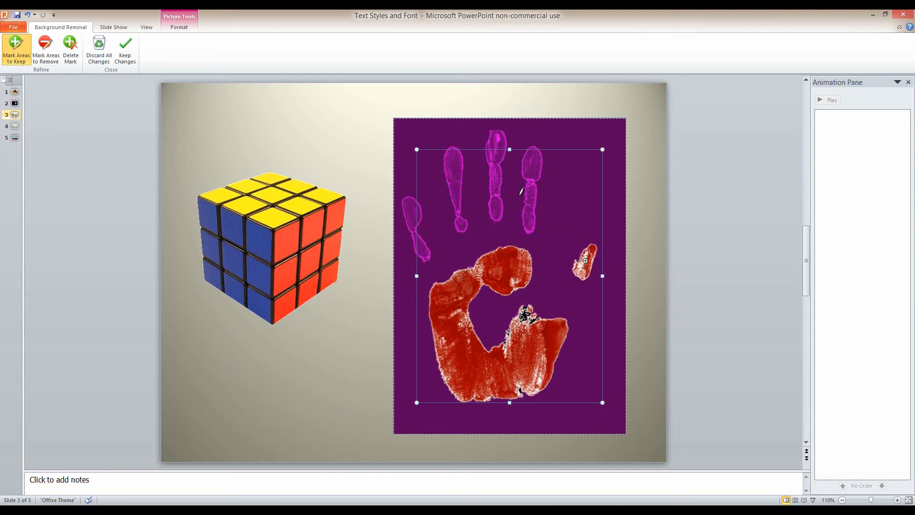
pyautogui.moveTo(530, 231)
pyautogui.mouseDown()
pyautogui.moveTo(534, 150)
pyautogui.moveTo(495, 136)
pyautogui.mouseUp()
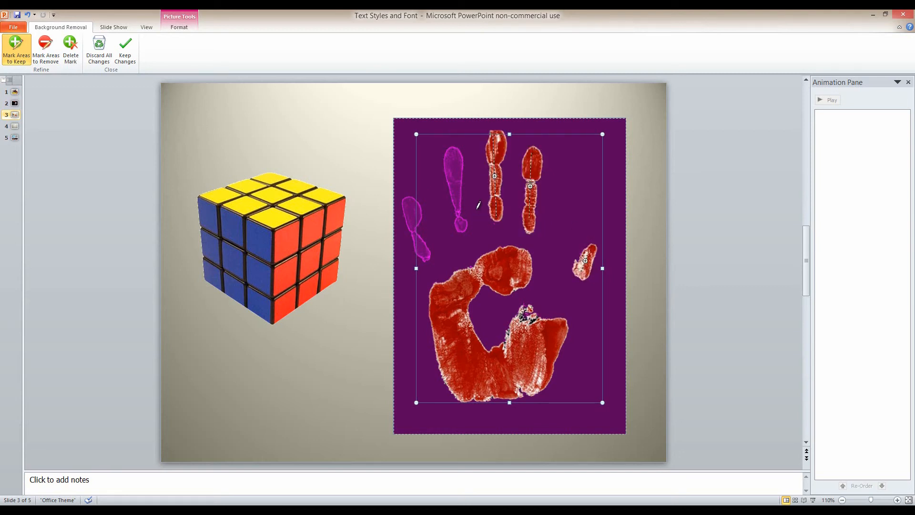
pyautogui.moveTo(451, 154); pyautogui.dragTo(451, 153)
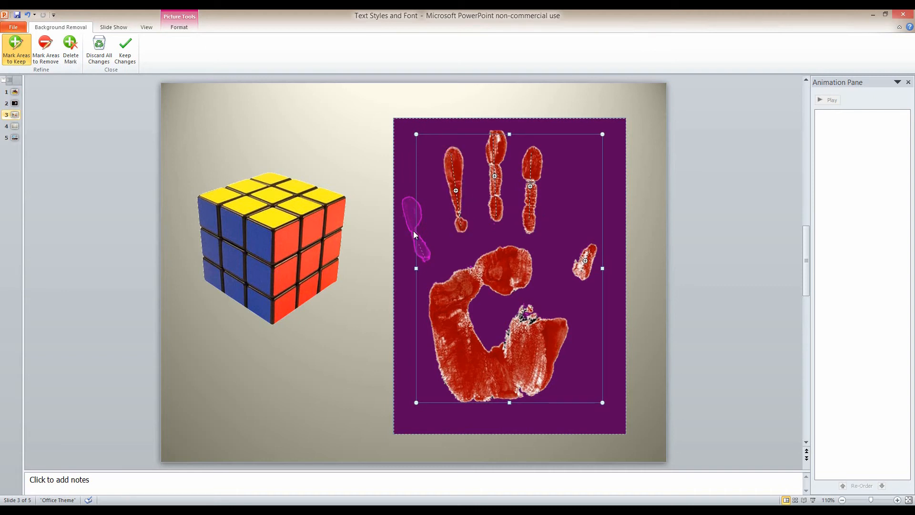
pyautogui.moveTo(407, 206); pyautogui.dragTo(403, 207)
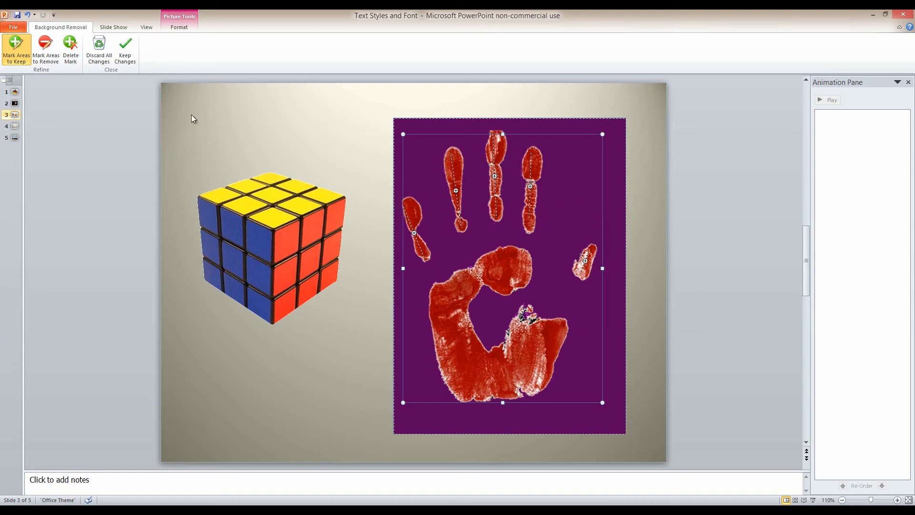
pyautogui.click(126, 50)
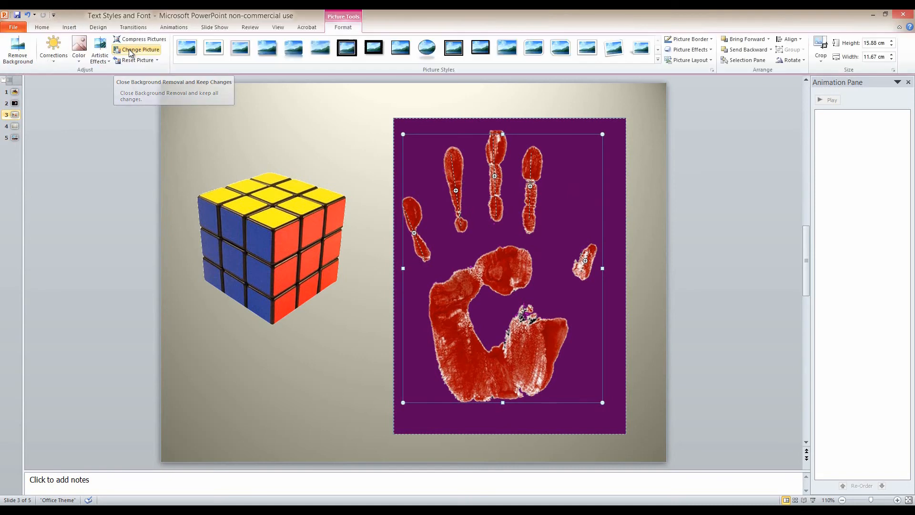
pyautogui.click(698, 280)
pyautogui.moveTo(475, 271); pyautogui.dragTo(491, 263)
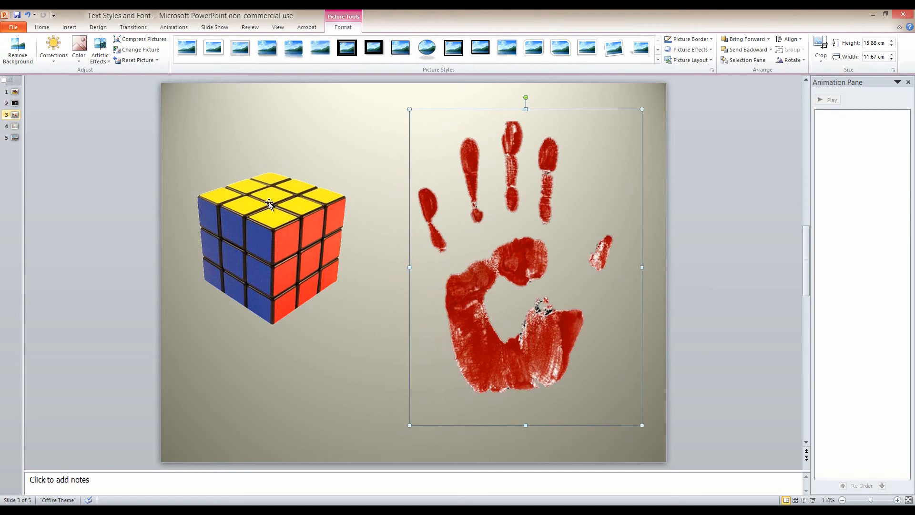
# Step: Copy the handprint picture onto slide 2, shrink it and place it in the dark area left of the Chiller title and door
pyautogui.click(690, 274)
pyautogui.click(511, 256)
pyautogui.click(19, 104)
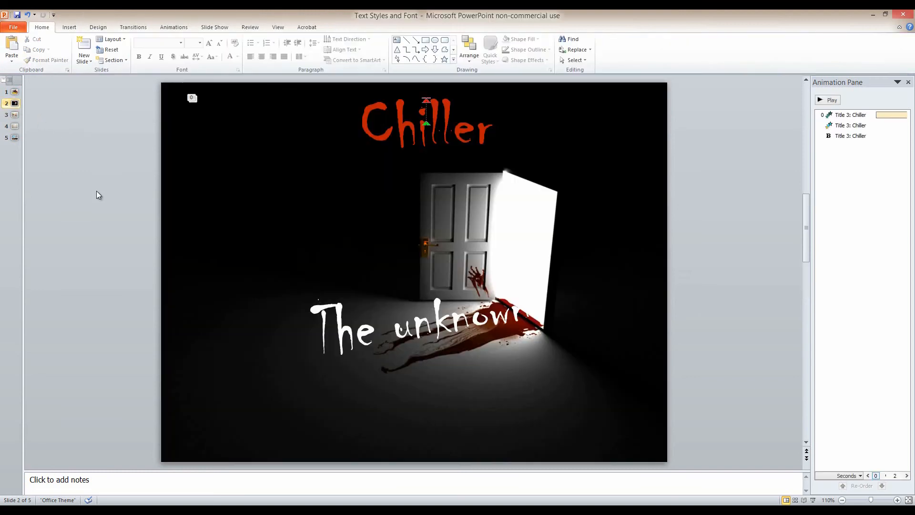
pyautogui.hotkey('ctrl', 'v')
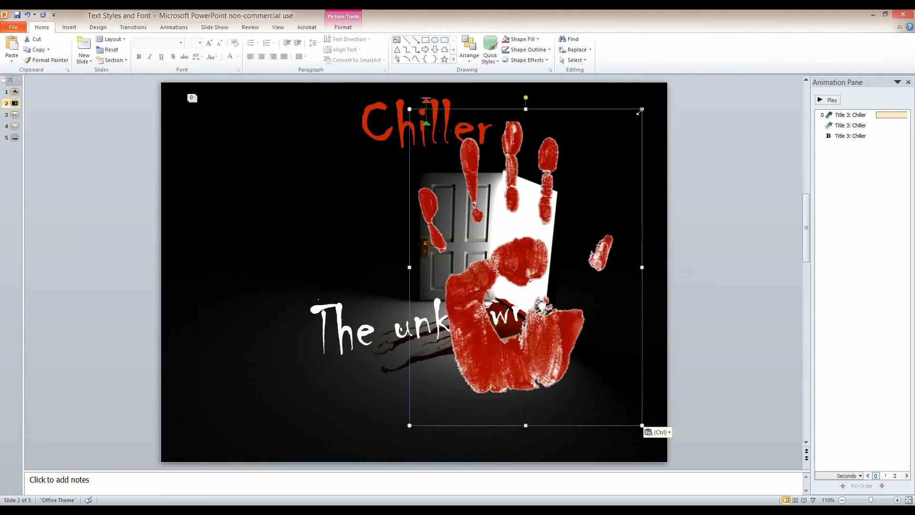
pyautogui.moveTo(642, 108); pyautogui.dragTo(549, 235)
pyautogui.moveTo(491, 371); pyautogui.dragTo(279, 255)
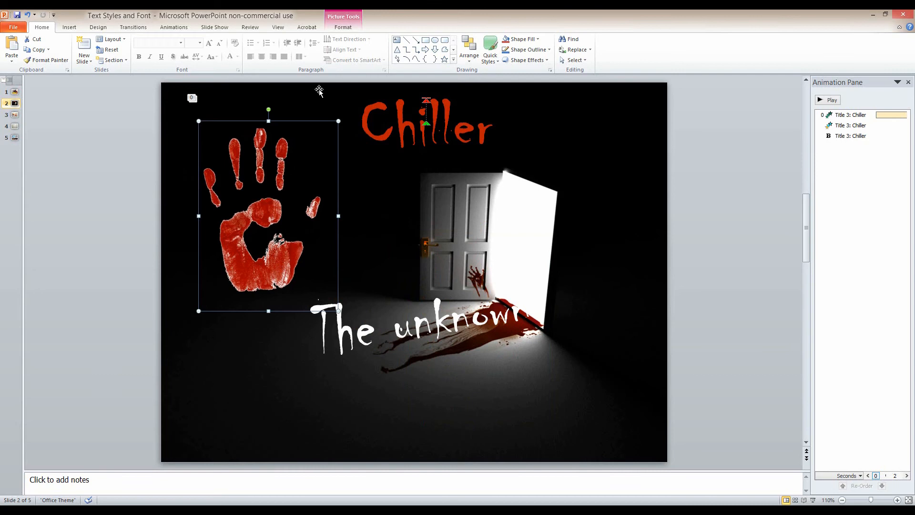
# Step: Give the handprint a Zoom entrance animation and add a Teeter emphasis that starts With Previous
pyautogui.click(180, 30)
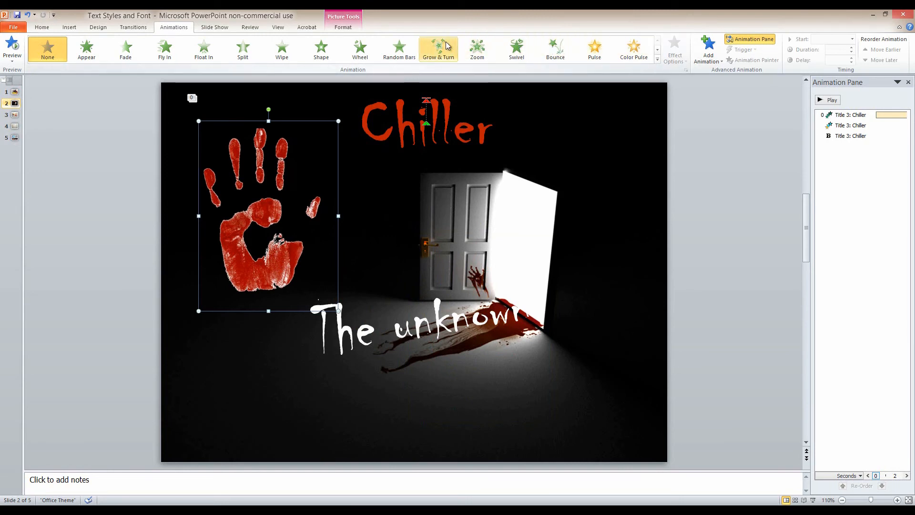
pyautogui.click(475, 46)
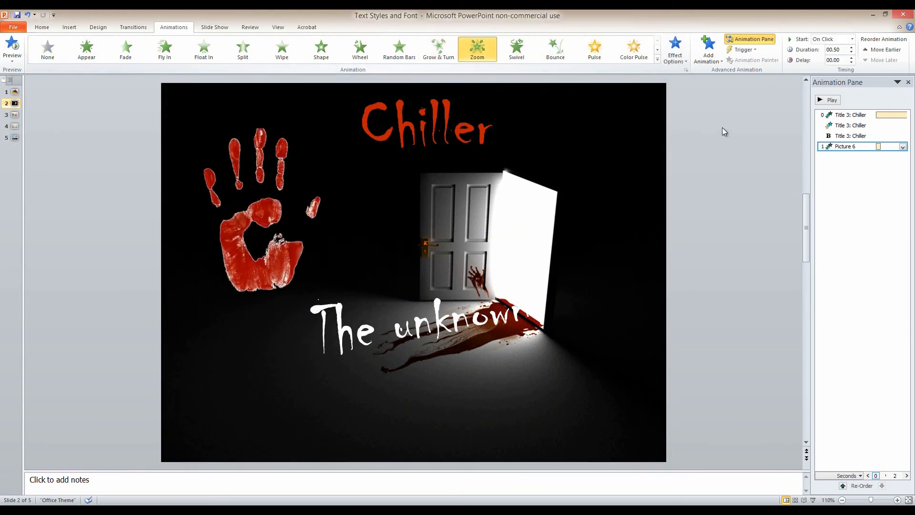
pyautogui.click(707, 47)
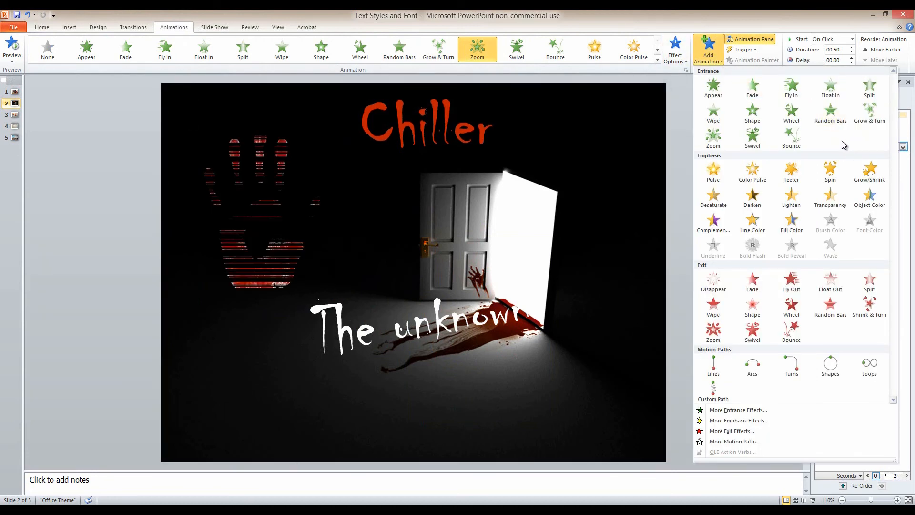
pyautogui.click(792, 177)
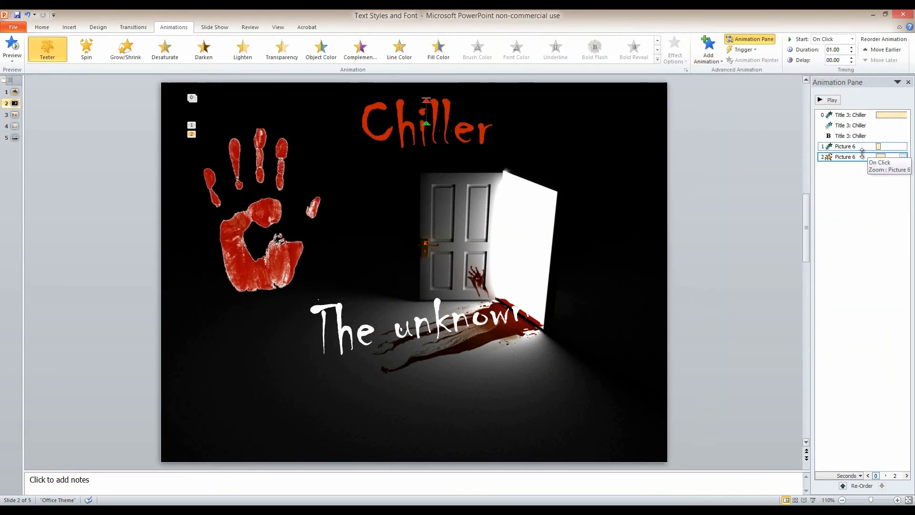
pyautogui.click(853, 39)
pyautogui.click(835, 57)
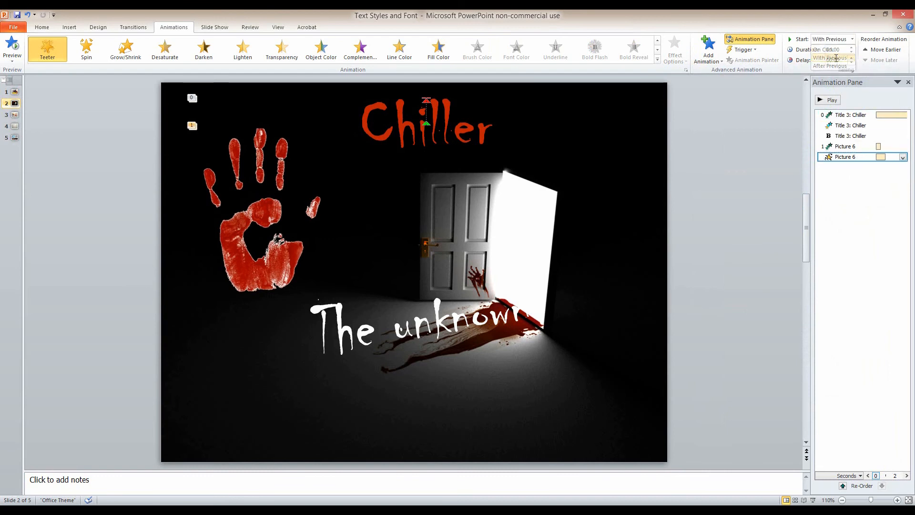
# Step: Preview slide 2's animations starting from the handprint's Zoom effect
pyautogui.click(845, 146)
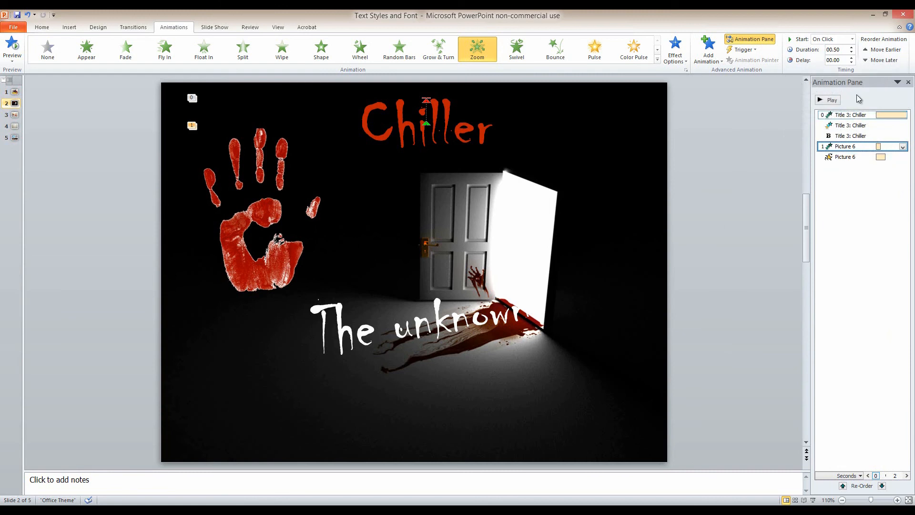
pyautogui.click(831, 100)
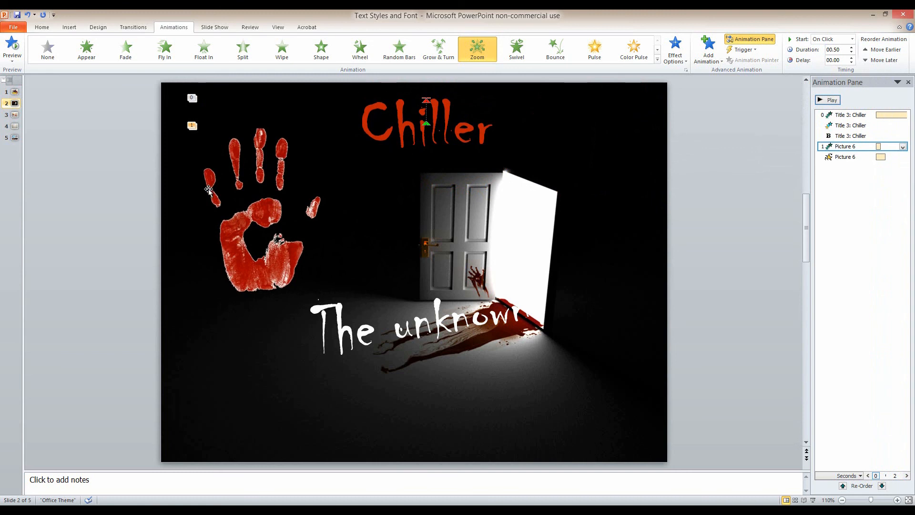
# Step: Look through the sound choices in the handprint's Zoom effect options, leaving the settings as they are
pyautogui.click(265, 213)
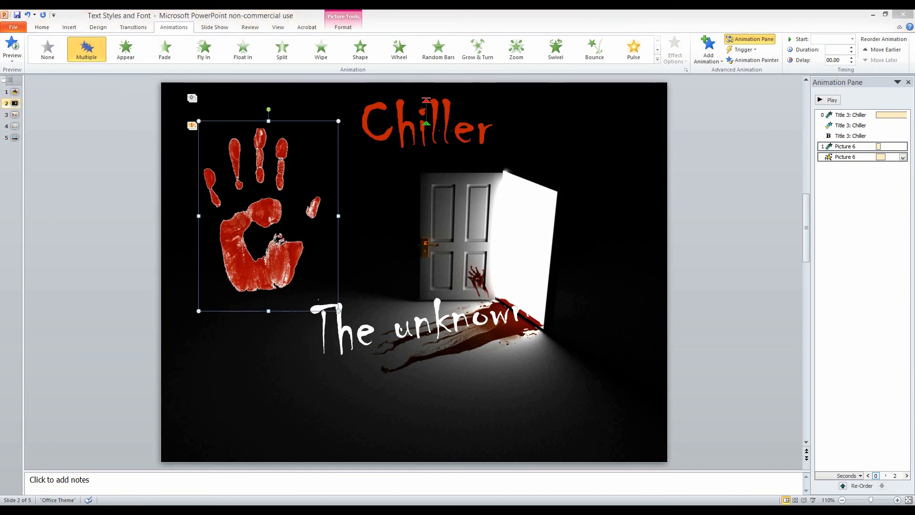
pyautogui.doubleClick(851, 146)
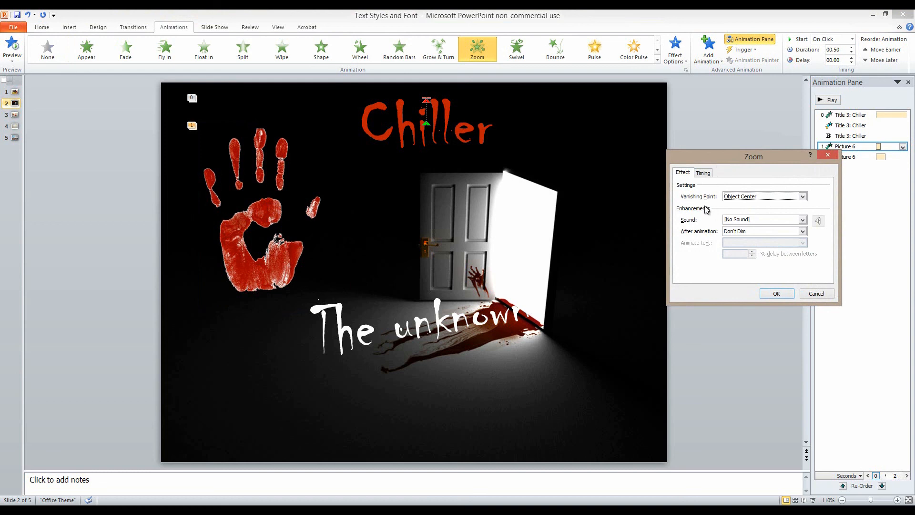
pyautogui.click(803, 220)
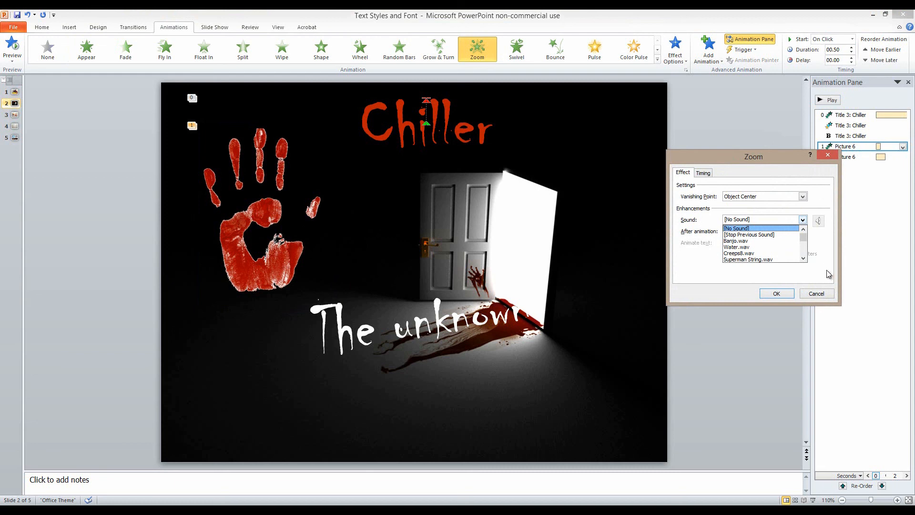
pyautogui.click(800, 269)
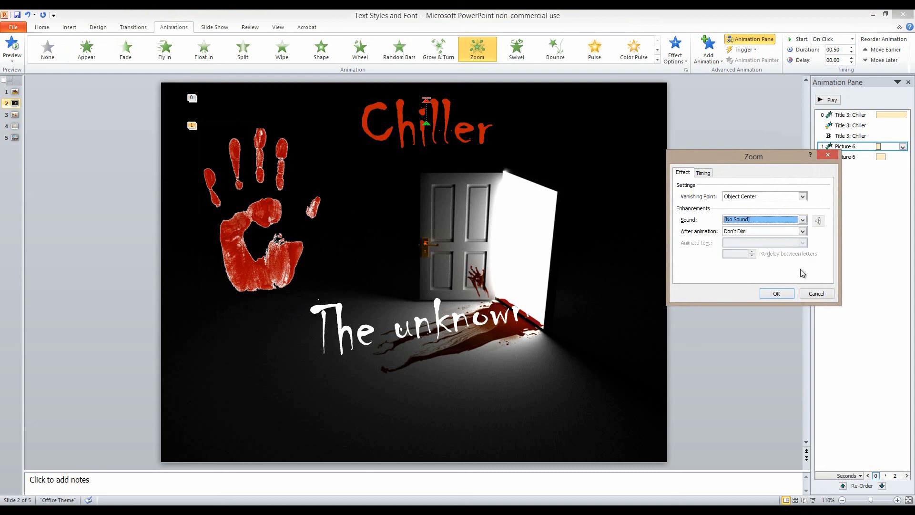
pyautogui.click(816, 293)
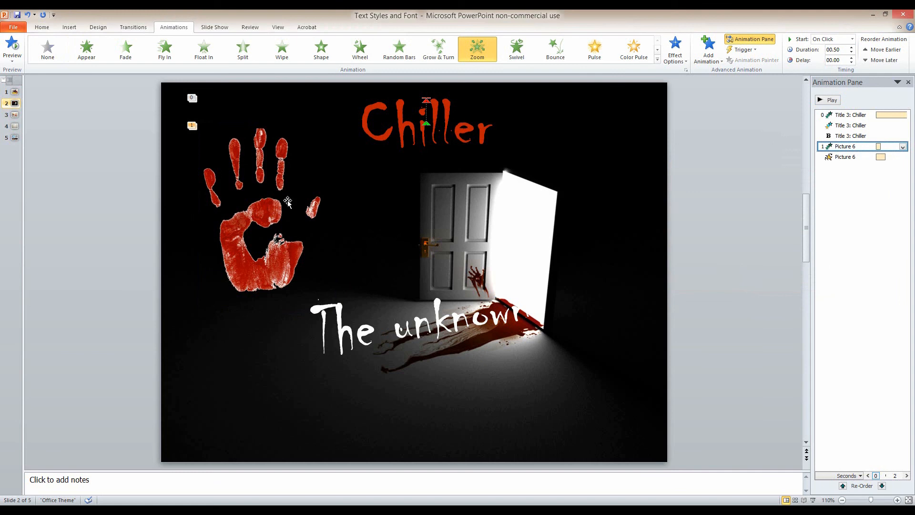